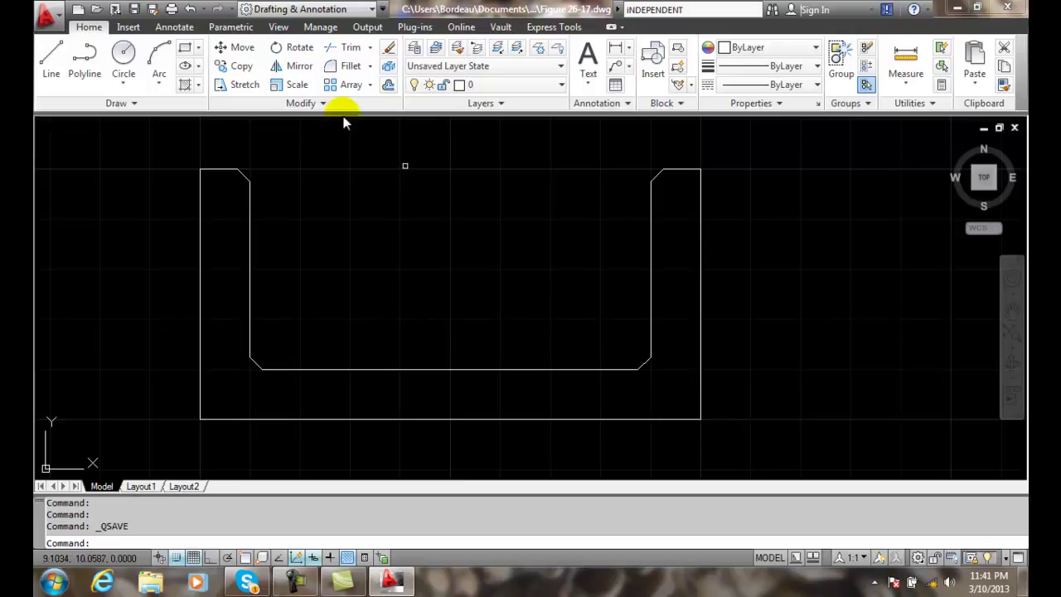
Step: Start a new block definition named CHANNEL
{"action": "left_click", "coordinate": [128, 26]}
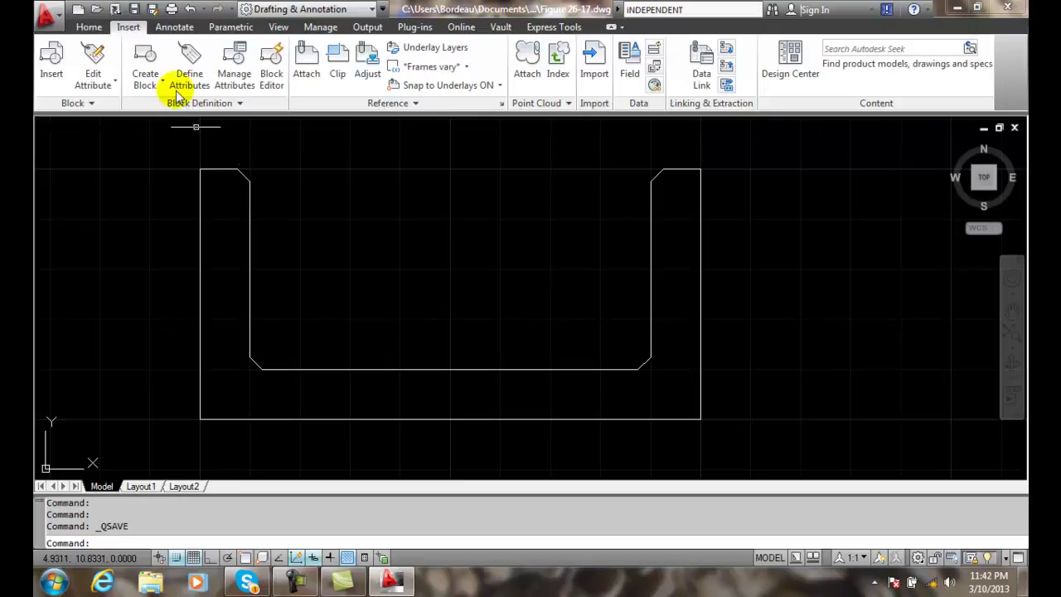
{"action": "left_click", "coordinate": [145, 59]}
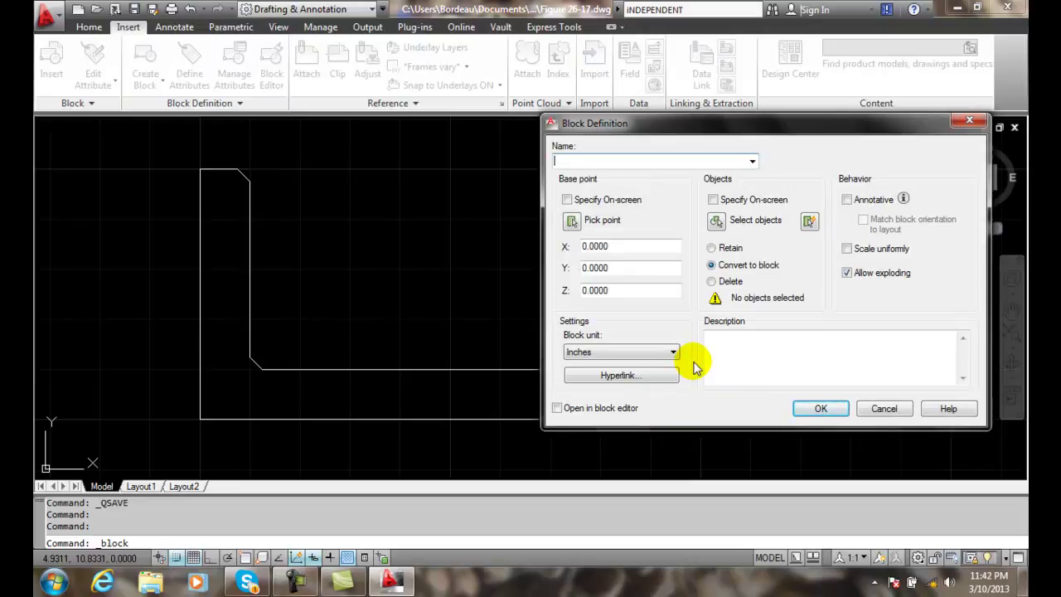
{"action": "type", "text": "cHA"}
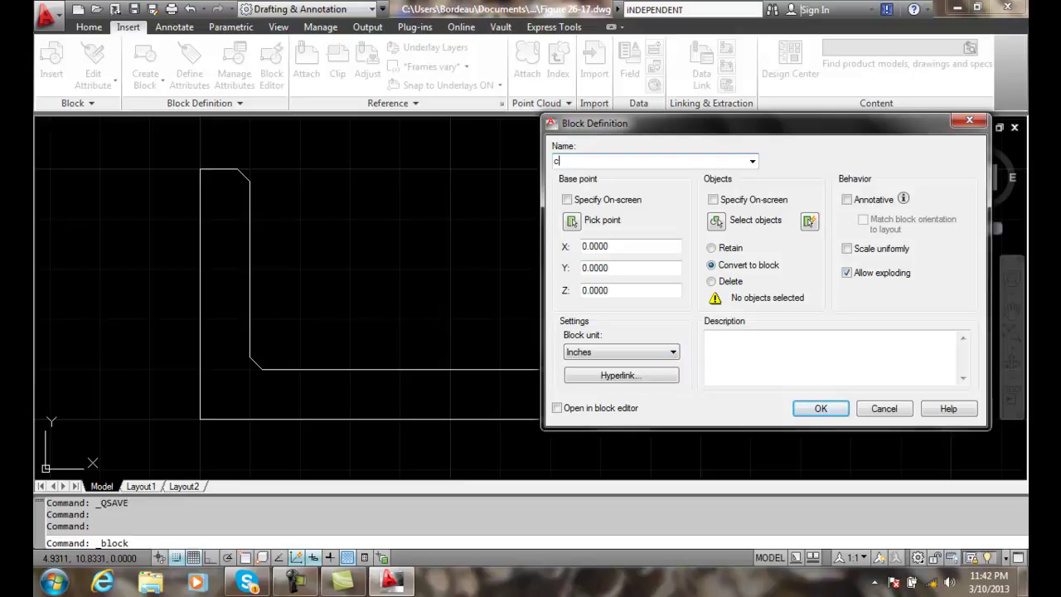
{"action": "key", "text": "BackSpace"}
{"action": "key", "text": "BackSpace"}
{"action": "key", "text": "BackSpace"}
{"action": "type", "text": "CHANNEL"}
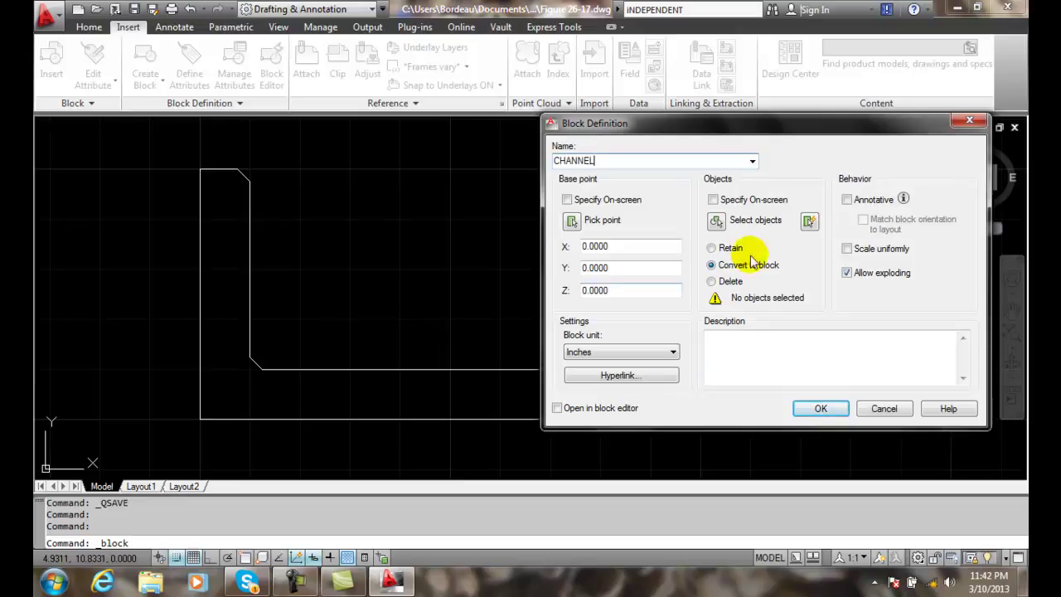
Step: Select all 12 channel lines and set the block's base point at the bottom-left endpoint
{"action": "left_click", "coordinate": [717, 219]}
{"action": "left_click", "coordinate": [766, 428]}
{"action": "left_click", "coordinate": [119, 137]}
{"action": "key", "text": "Return"}
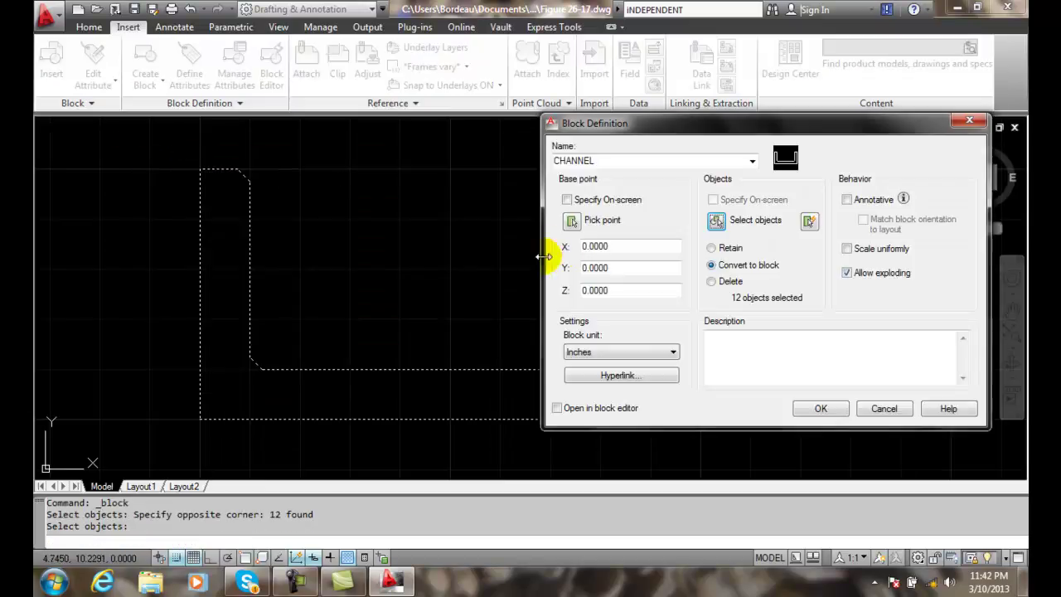
{"action": "left_click", "coordinate": [571, 216]}
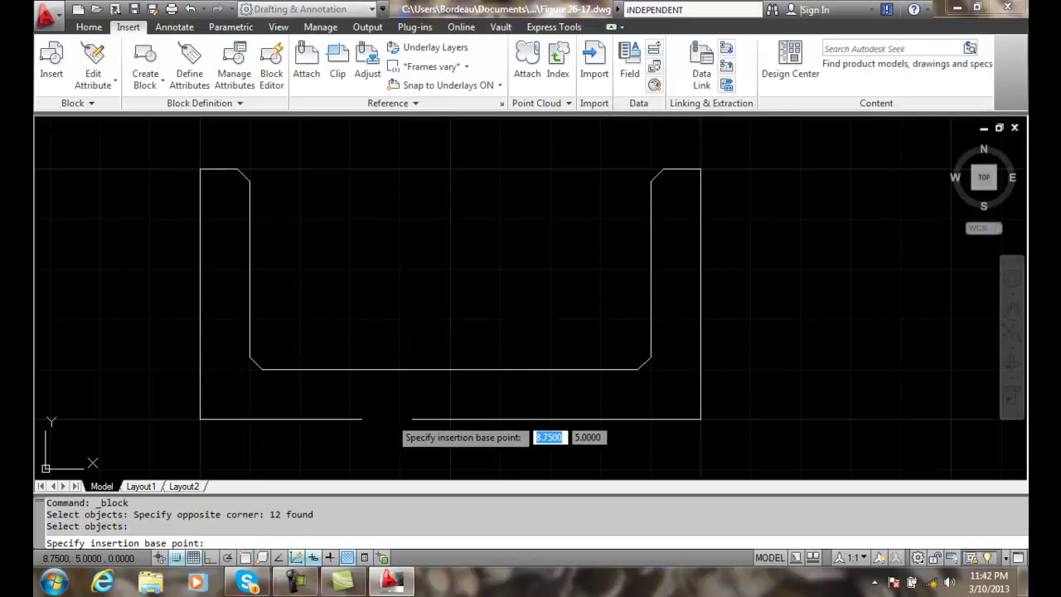
{"action": "right_click", "coordinate": [249, 443], "text": "shift"}
{"action": "left_click", "coordinate": [280, 178]}
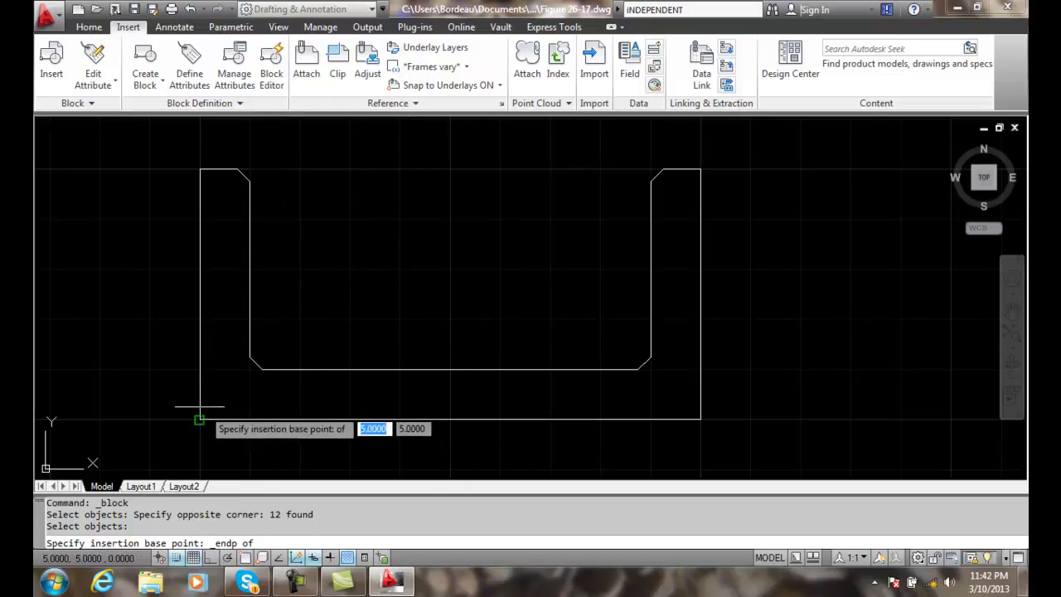
{"action": "left_click", "coordinate": [199, 407]}
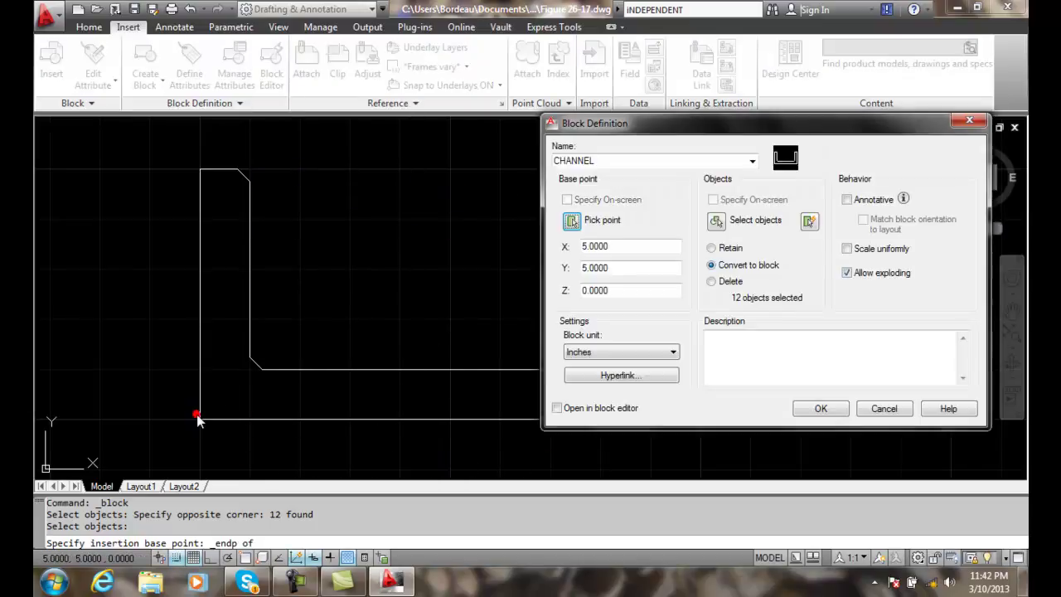
{"action": "left_click", "coordinate": [821, 409]}
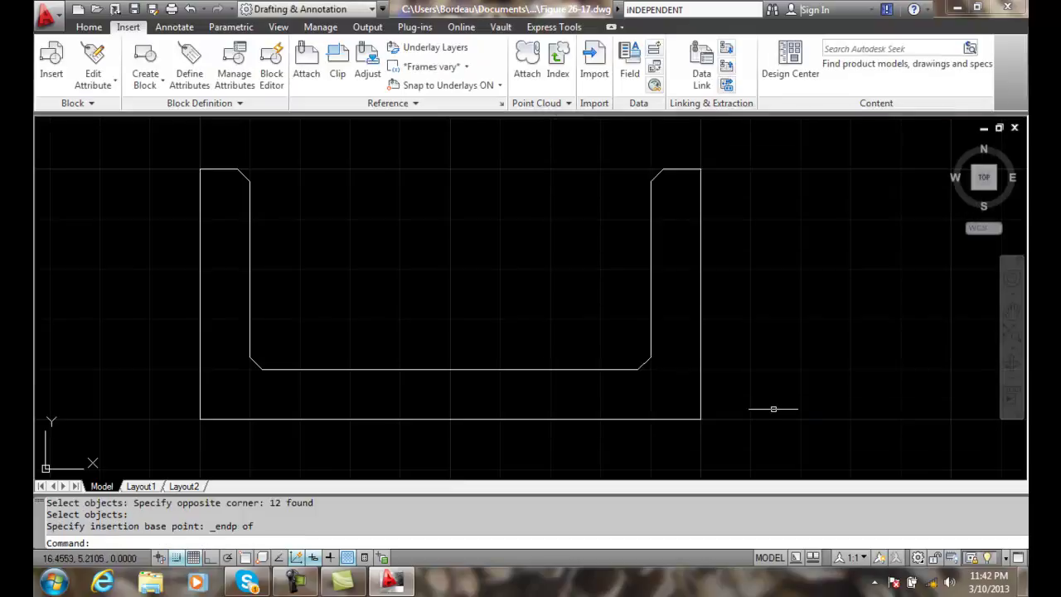
Step: Open the CHANNEL block in the Block Editor and show the Parameters palette
{"action": "double_click", "coordinate": [562, 370]}
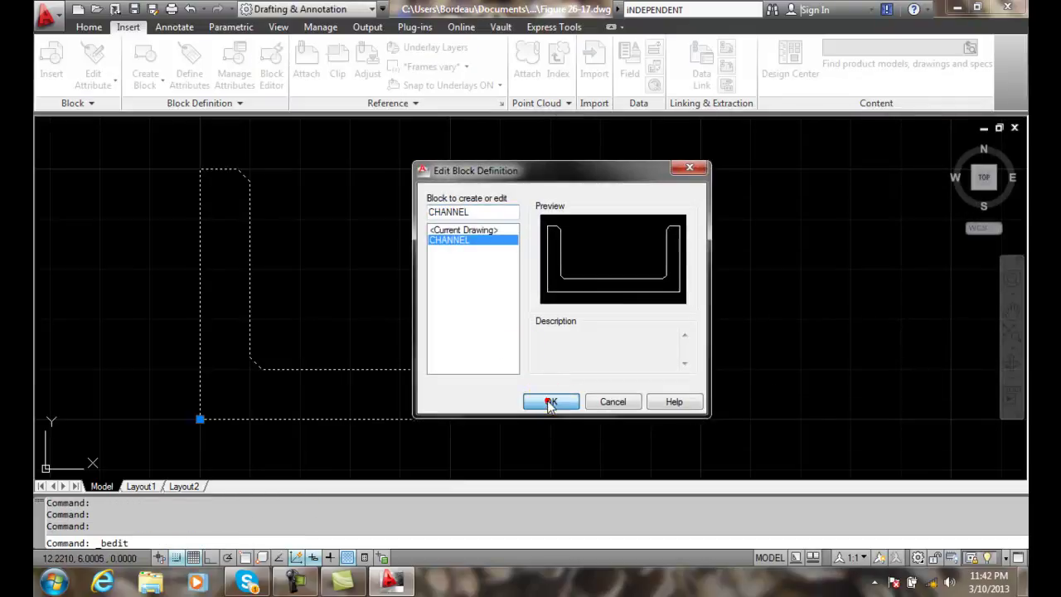
{"action": "left_click", "coordinate": [551, 402]}
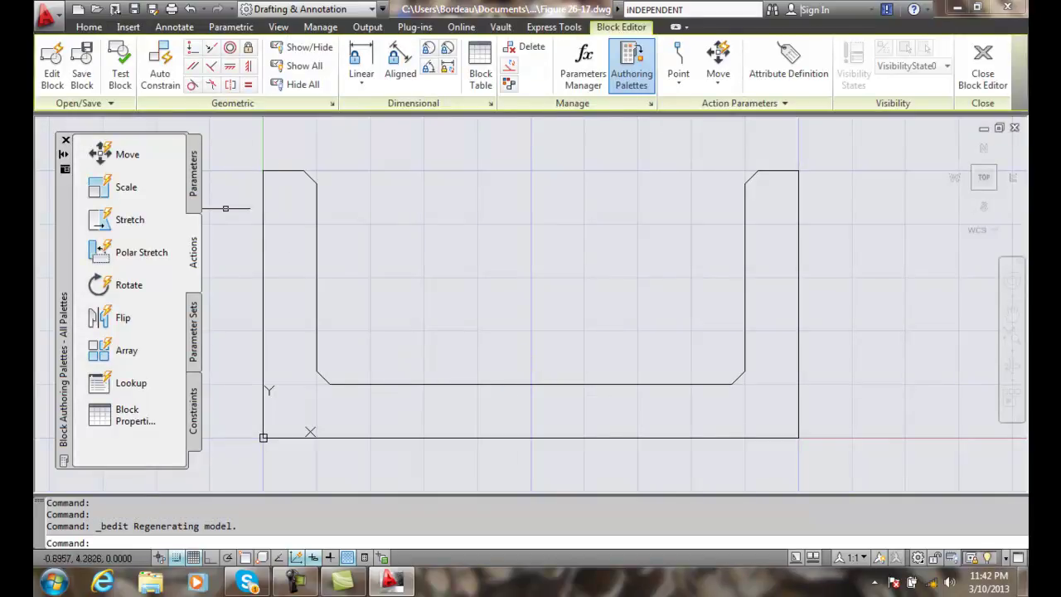
{"action": "left_click", "coordinate": [196, 175]}
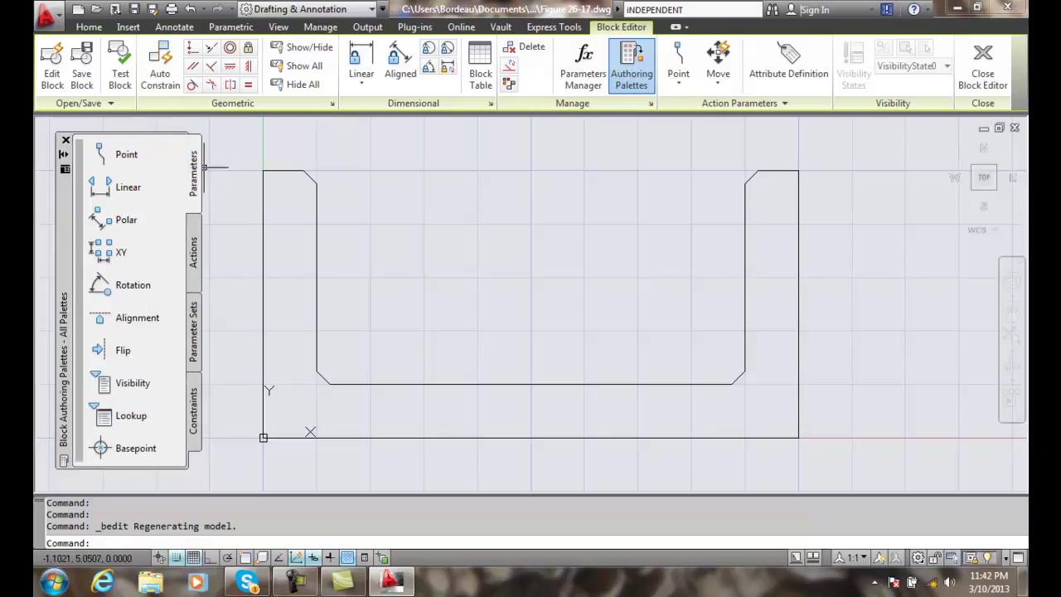
Step: Add a polar parameter between the bottom-left and bottom-right endpoints, label below the channel
{"action": "left_click", "coordinate": [116, 224]}
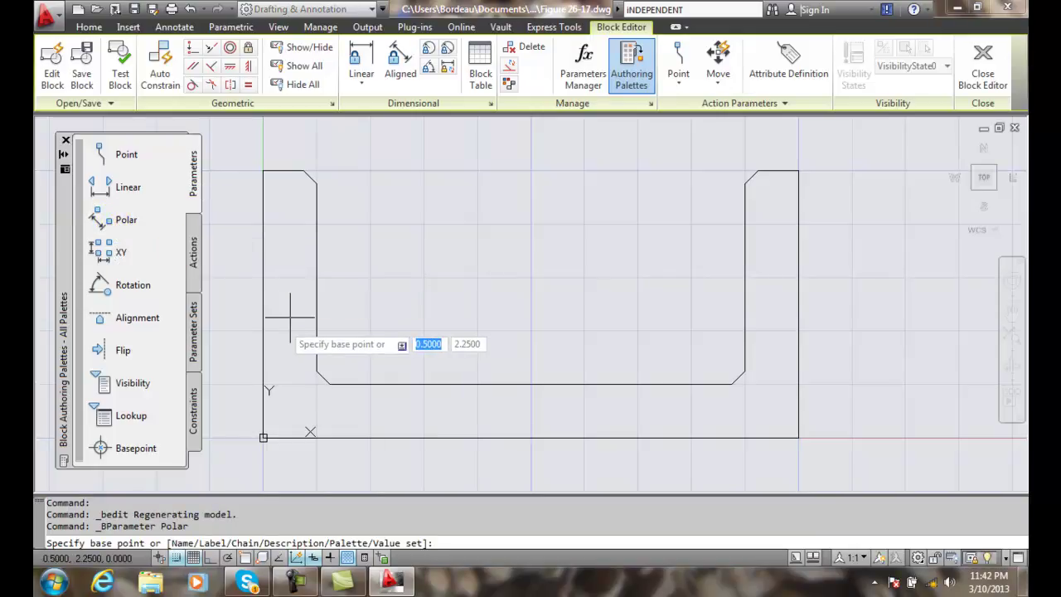
{"action": "right_click", "coordinate": [319, 419], "text": "shift"}
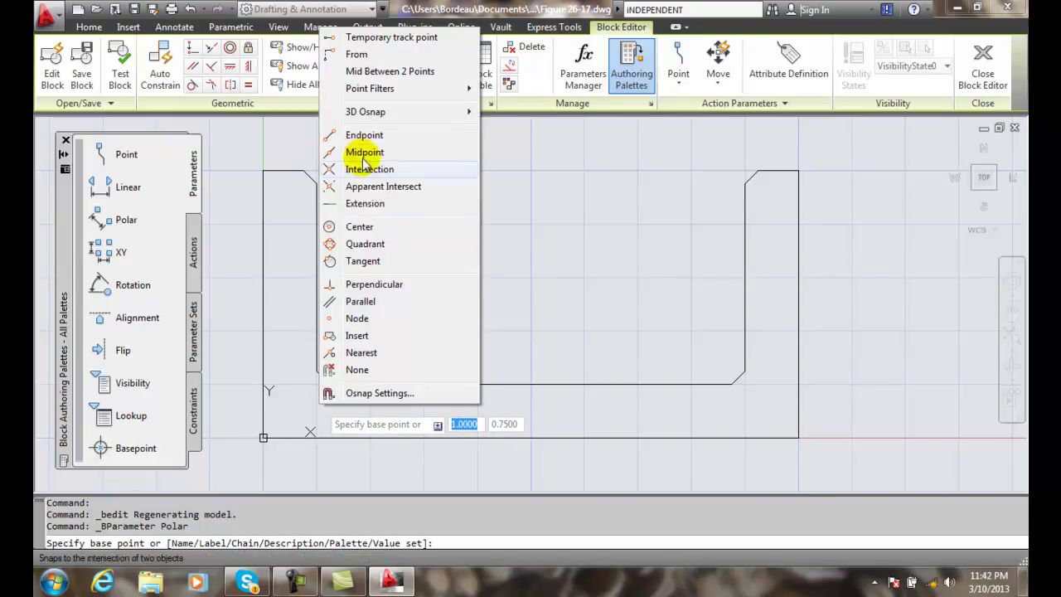
{"action": "left_click", "coordinate": [357, 135]}
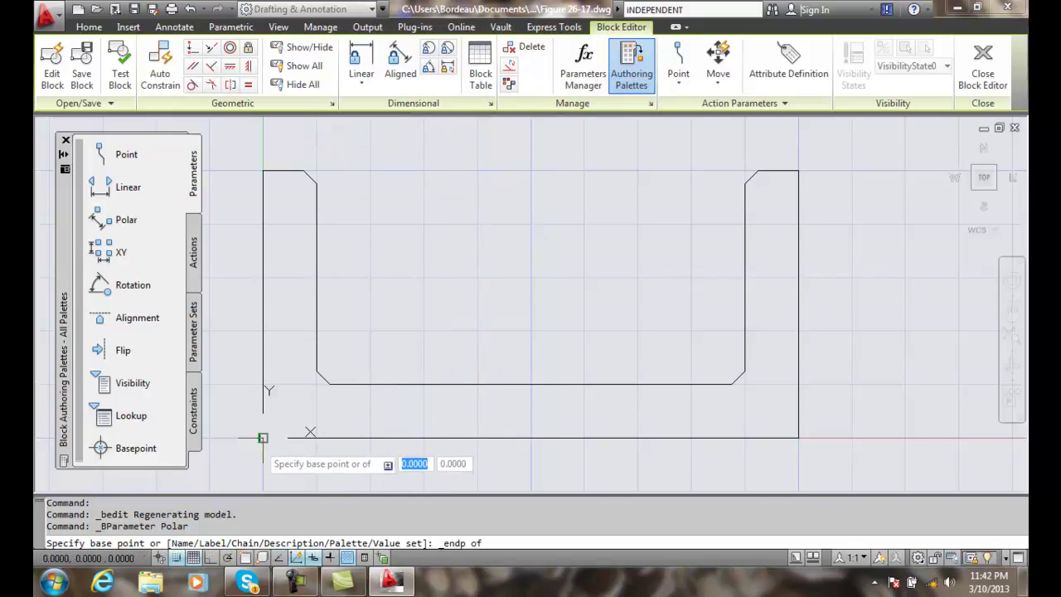
{"action": "left_click", "coordinate": [263, 438]}
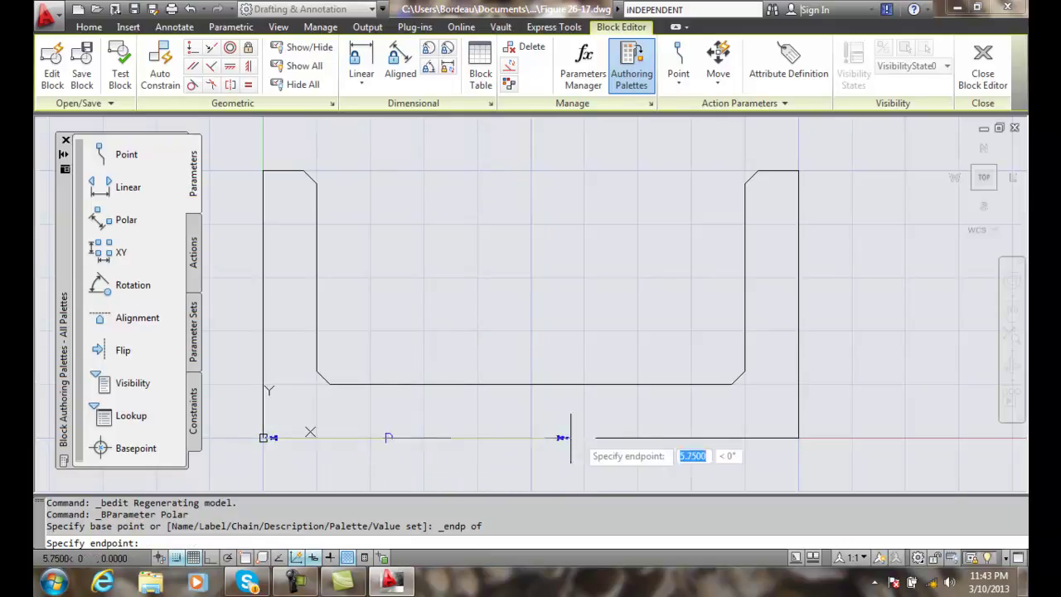
{"action": "right_click", "coordinate": [785, 466], "text": "shift"}
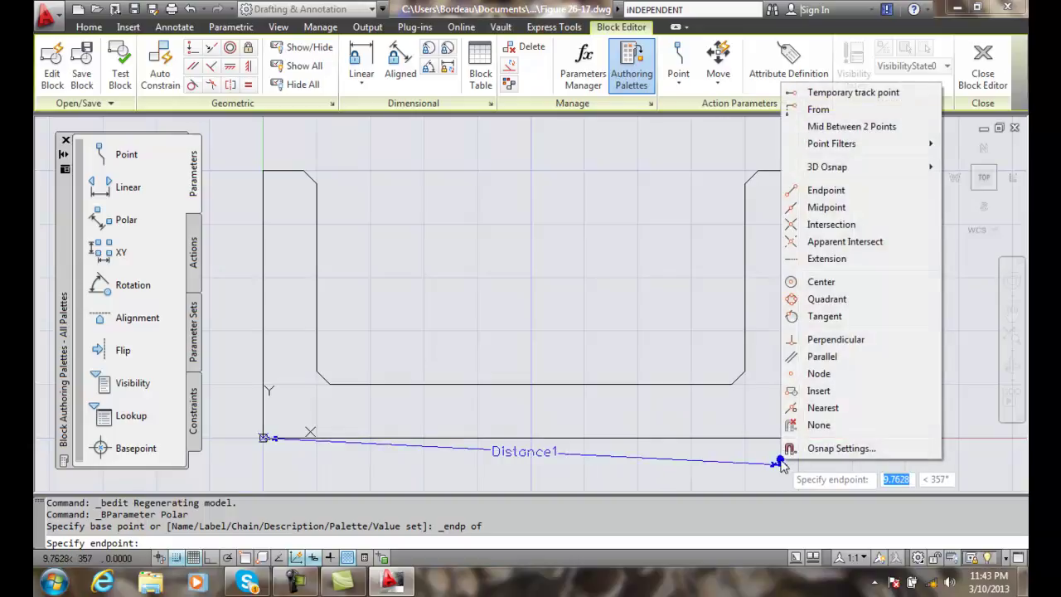
{"action": "left_click", "coordinate": [815, 191]}
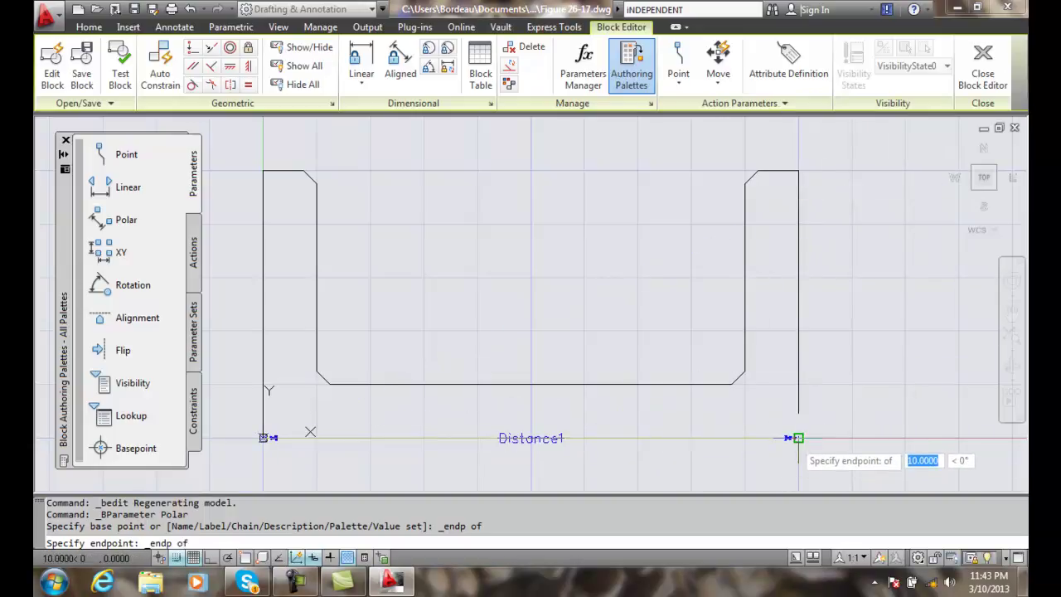
{"action": "left_click", "coordinate": [798, 437]}
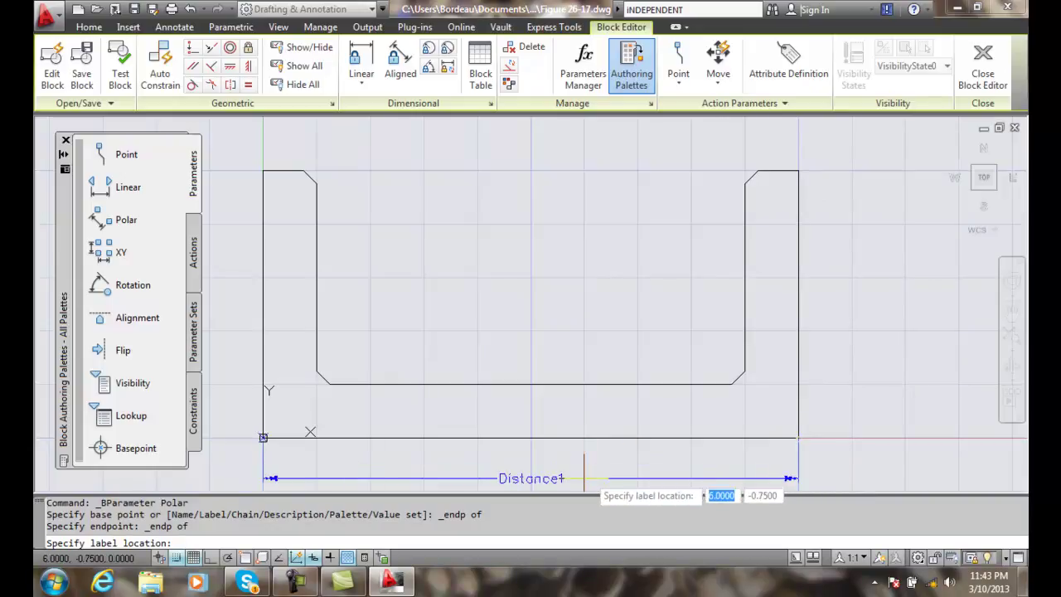
{"action": "left_click", "coordinate": [584, 478]}
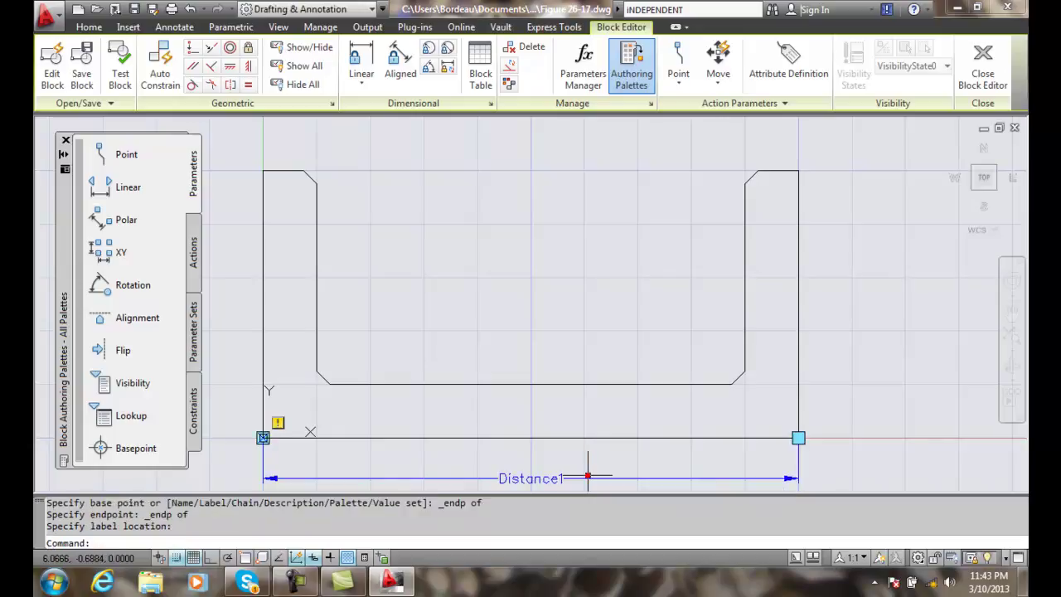
{"action": "scroll", "coordinate": [737, 438], "scroll_direction": "down", "scroll_amount": 2}
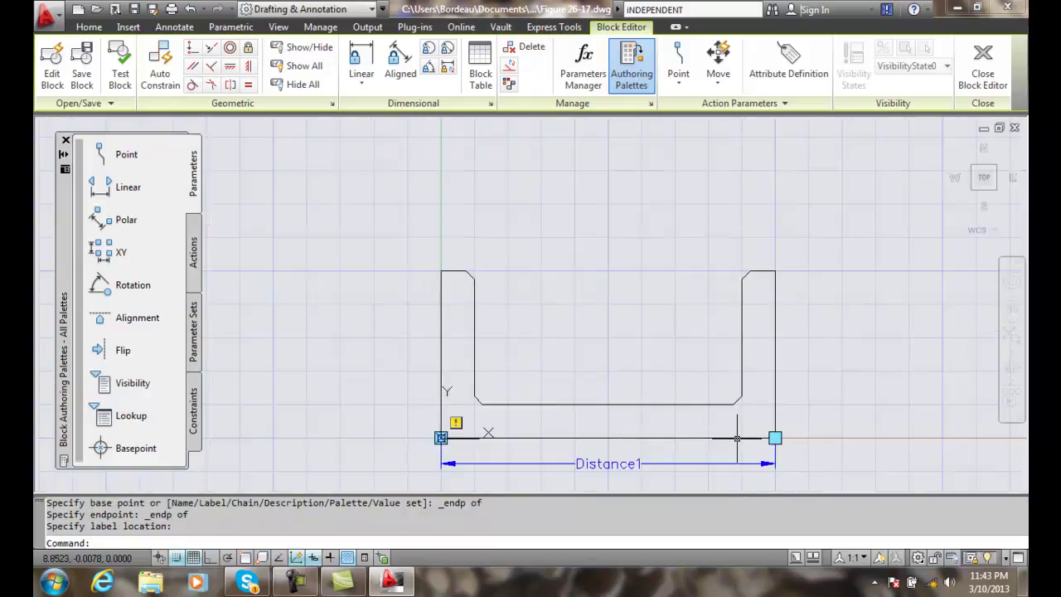
{"action": "left_click", "coordinate": [1013, 313]}
{"action": "left_click_drag", "start_coordinate": [689, 350], "coordinate": [623, 285]}
{"action": "key", "text": "Escape"}
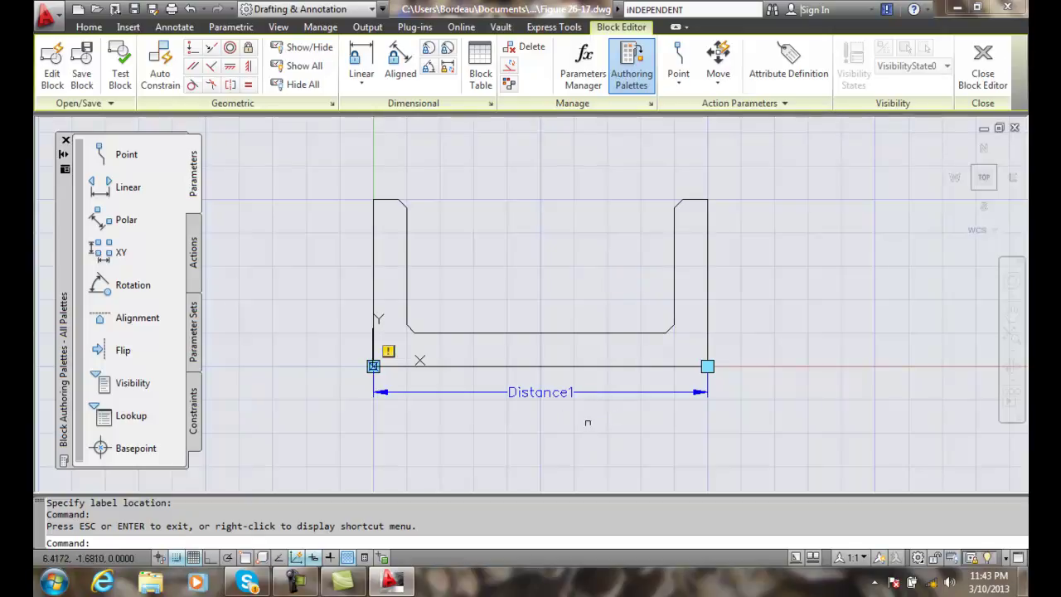
Step: Change the polar parameter's Distance name from Distance1 to DEPTH in Properties
{"action": "left_click", "coordinate": [549, 391]}
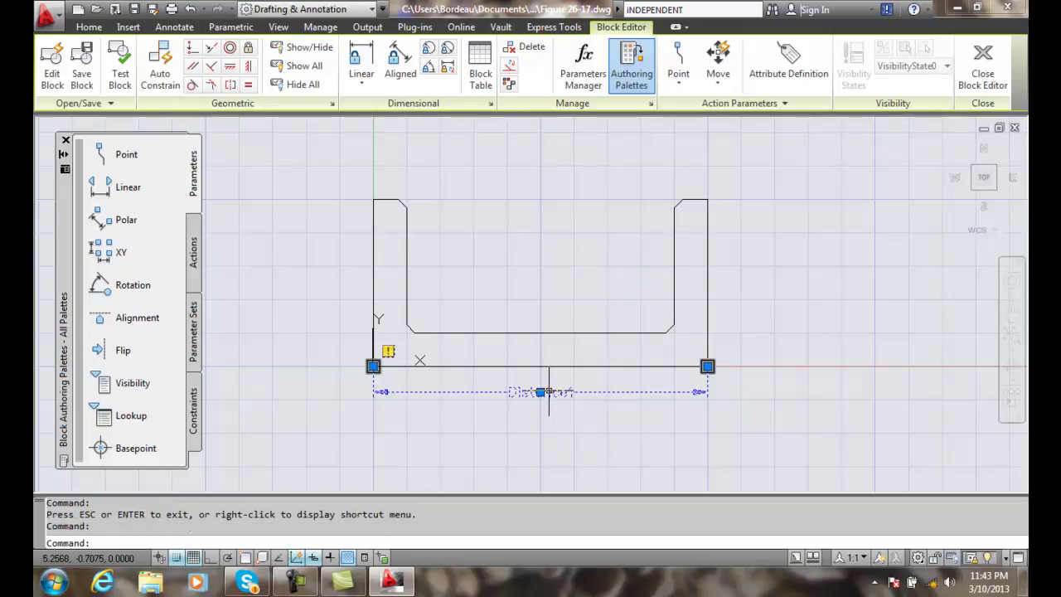
{"action": "right_click", "coordinate": [549, 391]}
{"action": "left_click", "coordinate": [598, 539]}
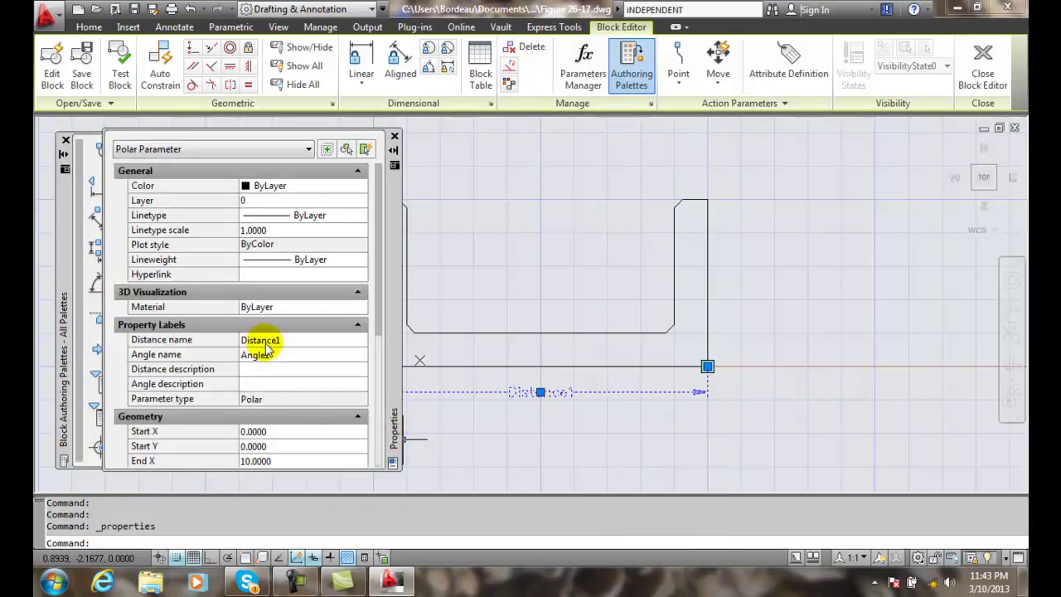
{"action": "left_click", "coordinate": [261, 340]}
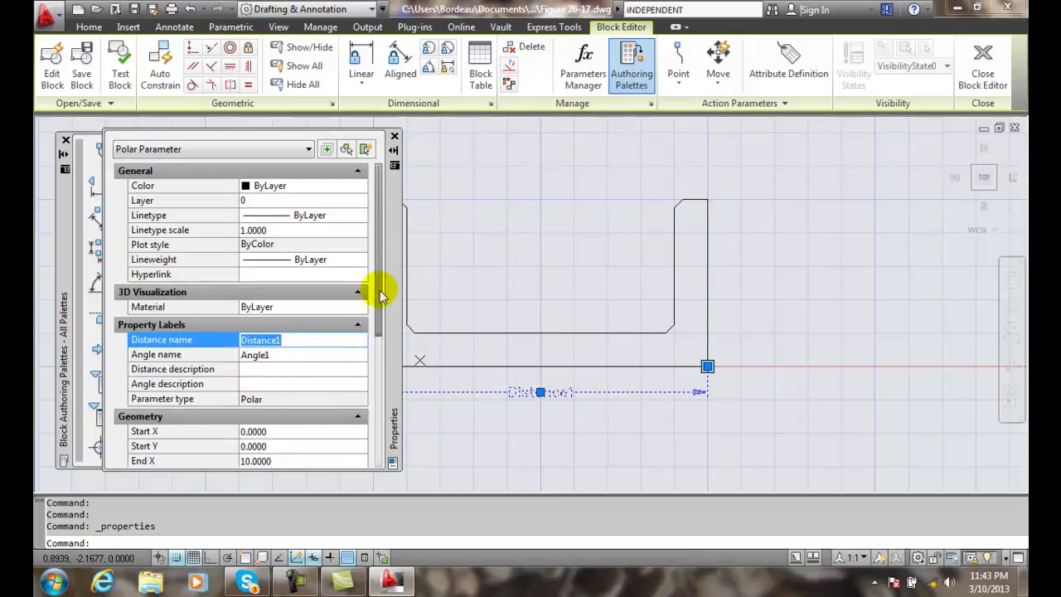
{"action": "left_click_drag", "start_coordinate": [379, 285], "coordinate": [370, 353]}
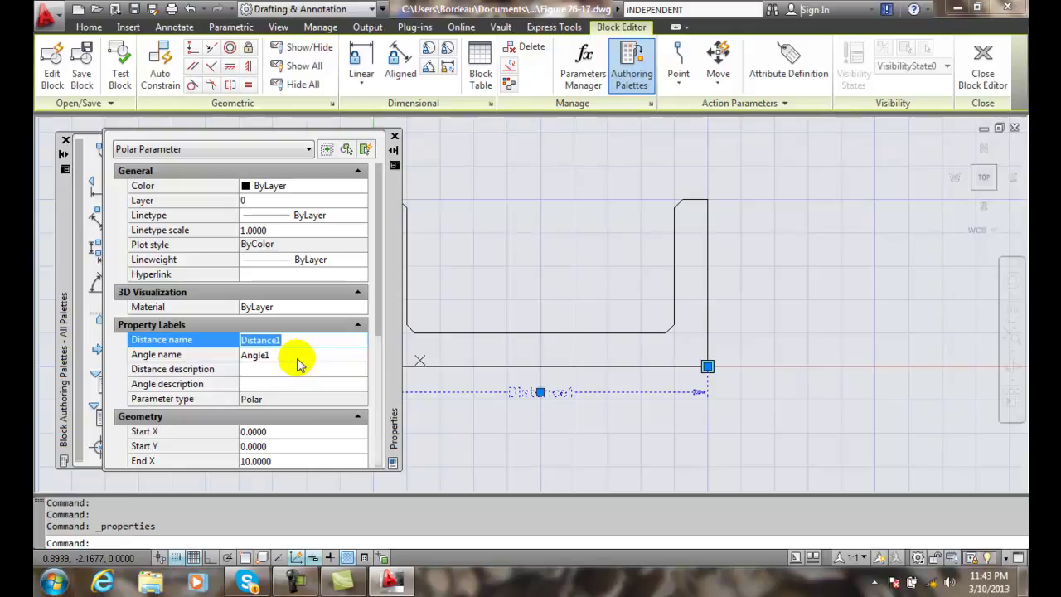
{"action": "type", "text": "d"}
{"action": "key", "text": "BackSpace"}
{"action": "type", "text": "DEPTH"}
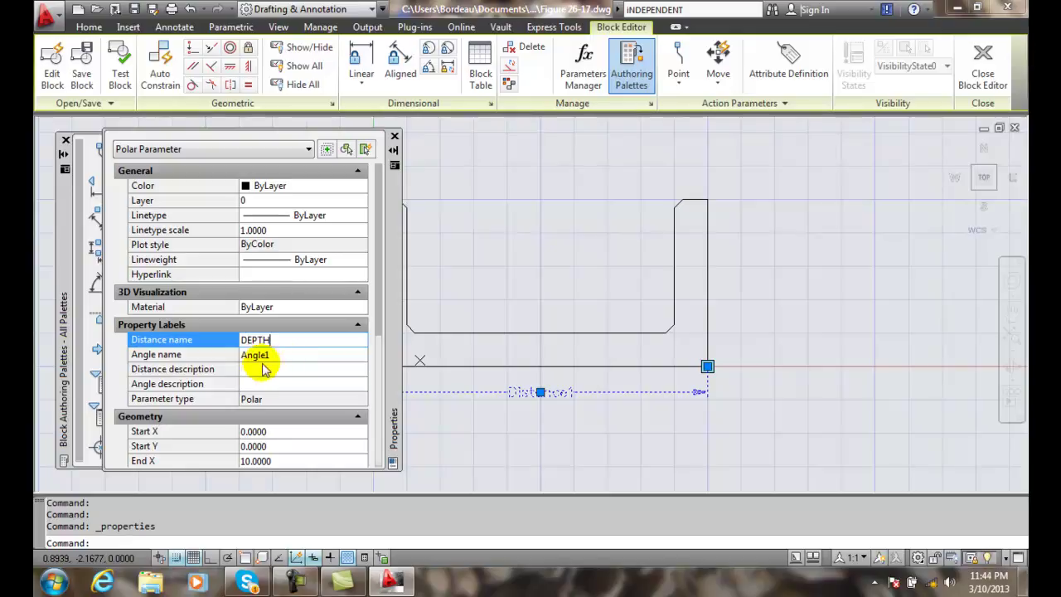
{"action": "left_click", "coordinate": [260, 370]}
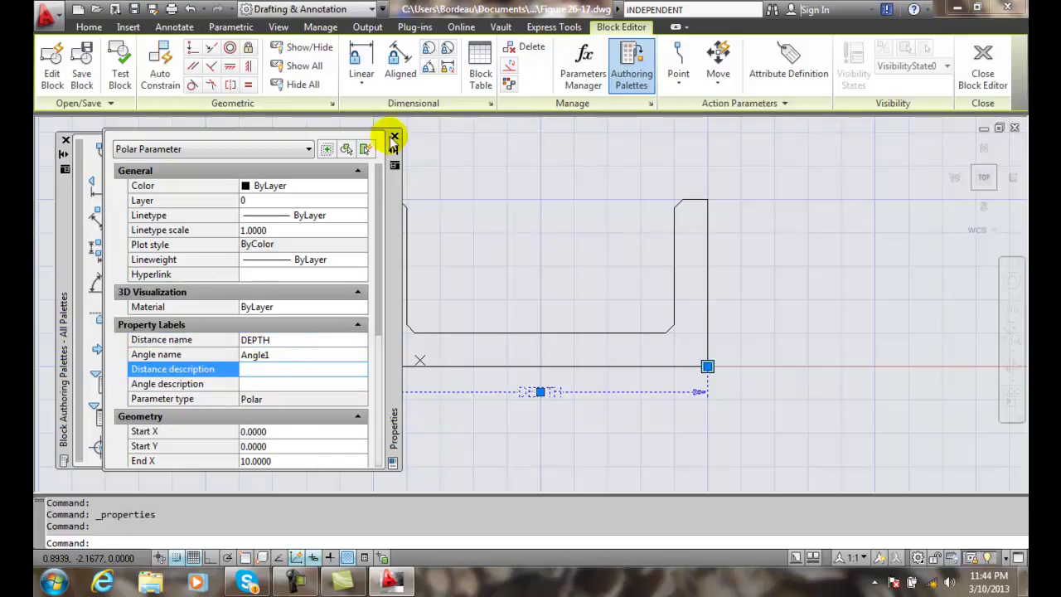
Step: Close Properties, deselect the parameter, and save the CHANNEL block definition
{"action": "left_click", "coordinate": [394, 135]}
{"action": "key", "text": "Escape"}
{"action": "key", "text": "Escape"}
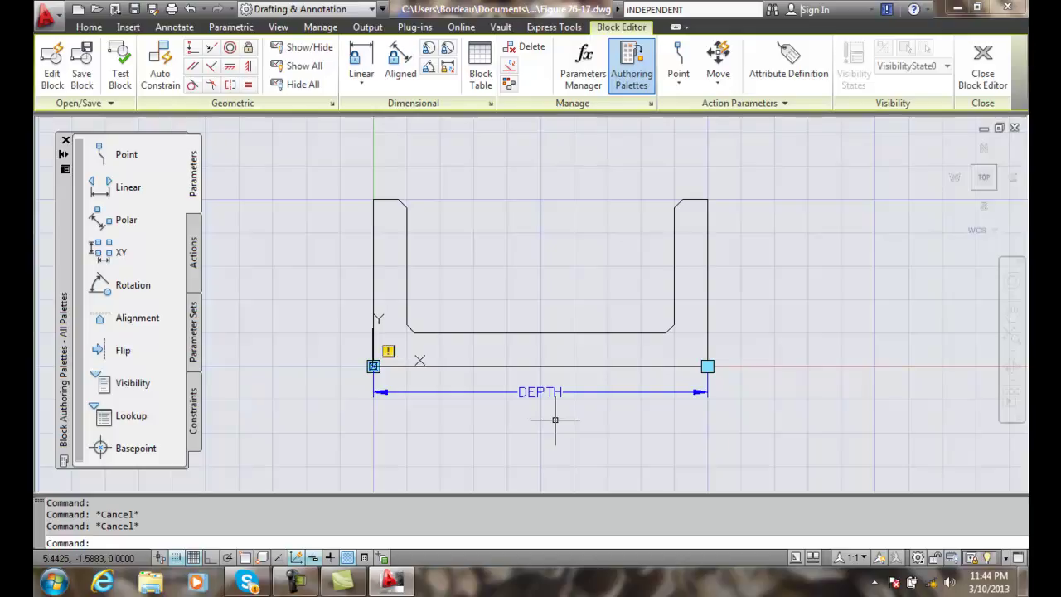
{"action": "left_click", "coordinate": [83, 66]}
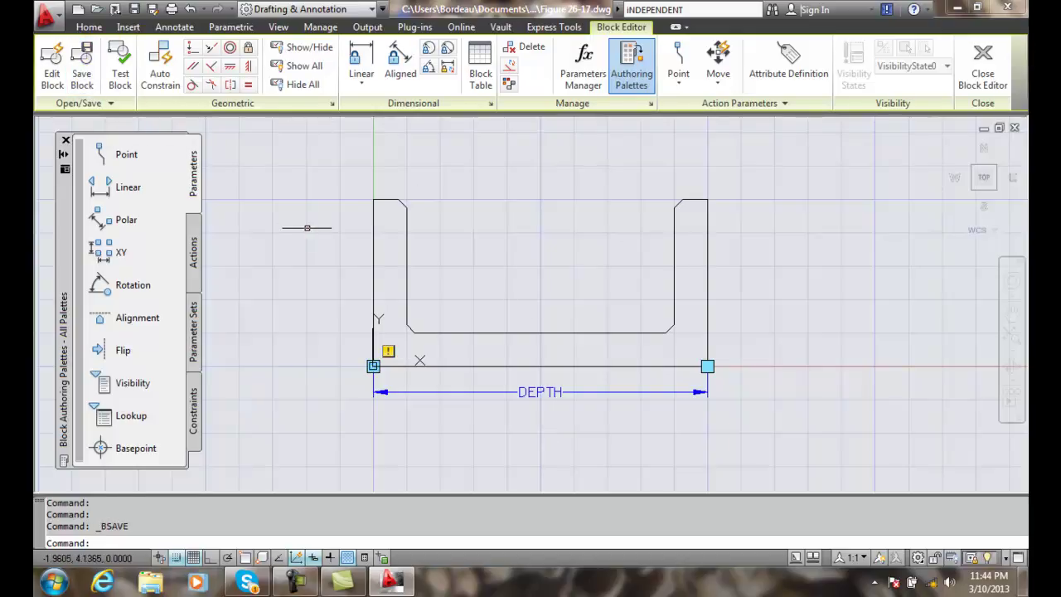